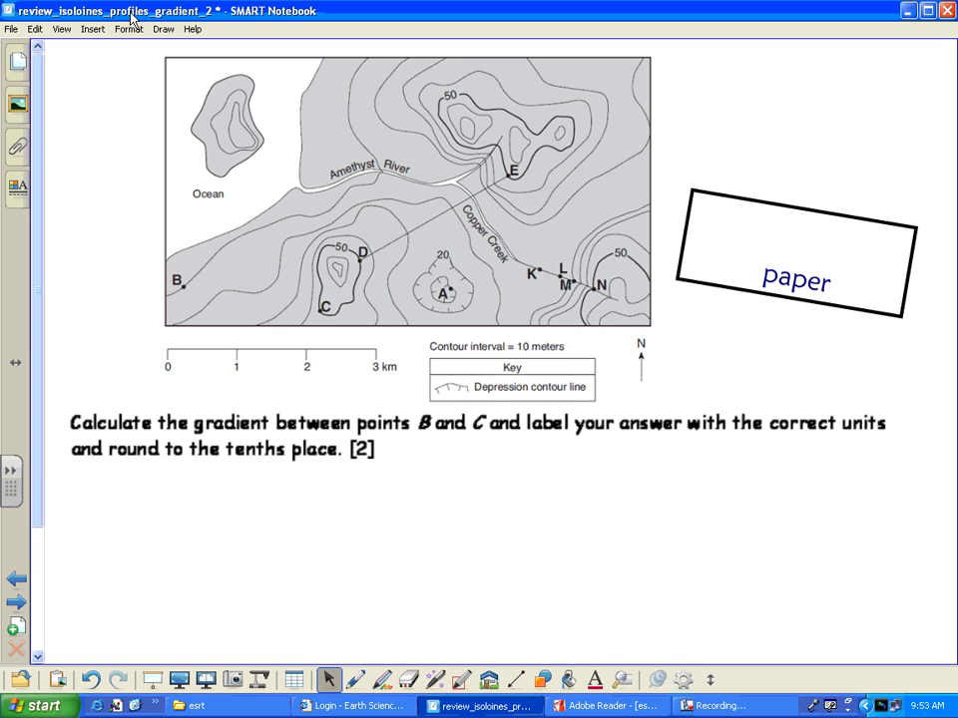
Step: Mark the rounding instruction, then circle the Gradient equation in the reference tables PDF and return to the map page
drag(108, 440, 357, 472)
click(601, 707)
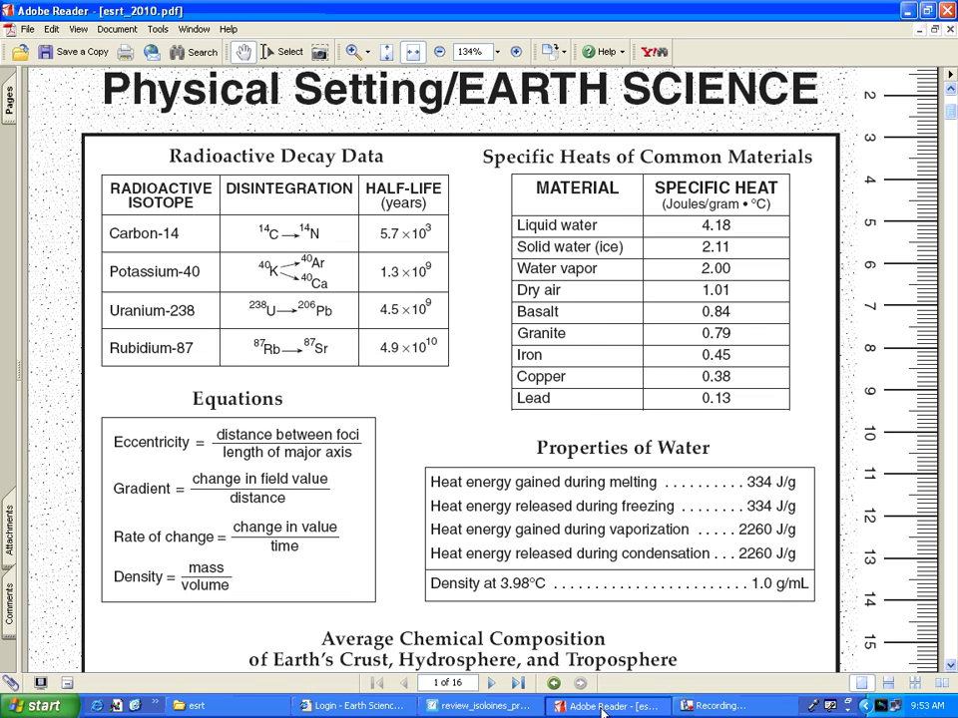
click(602, 706)
drag(199, 461, 204, 459)
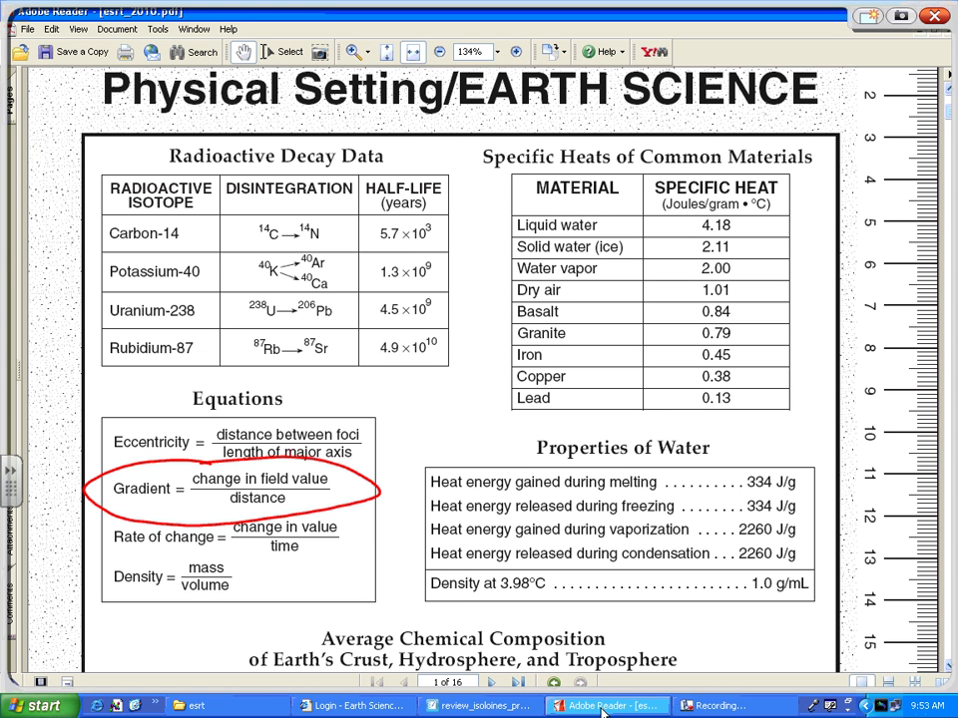
click(477, 707)
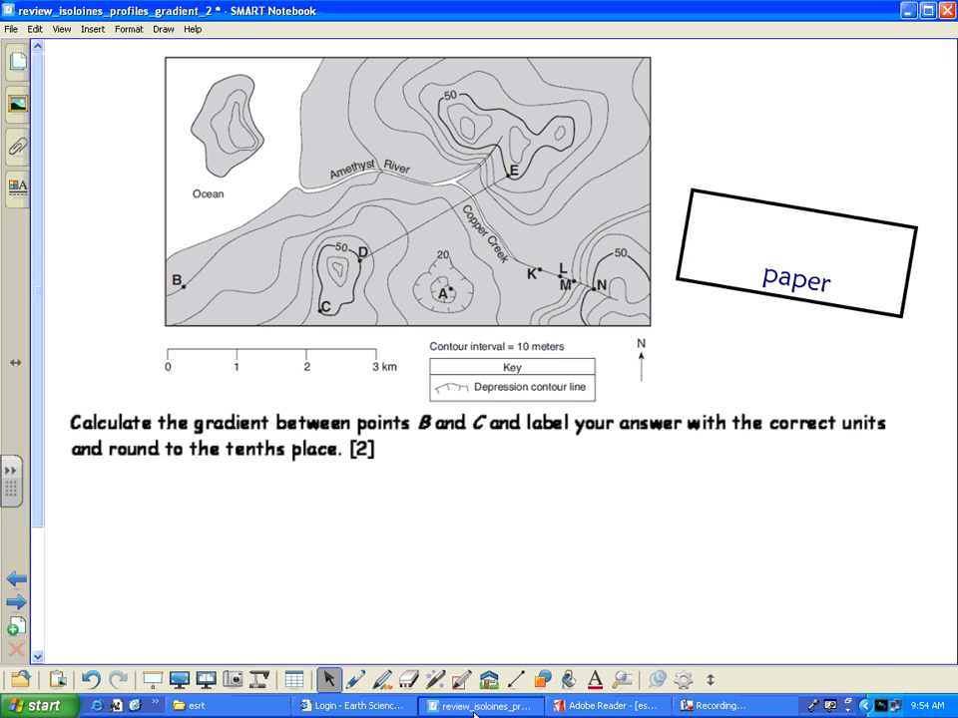
Step: Handwrite g = Δfv over d below the question
mouse_move(90, 519)
mouse_down()
mouse_move(69, 534)
mouse_move(80, 578)
mouse_move(132, 517)
mouse_up()
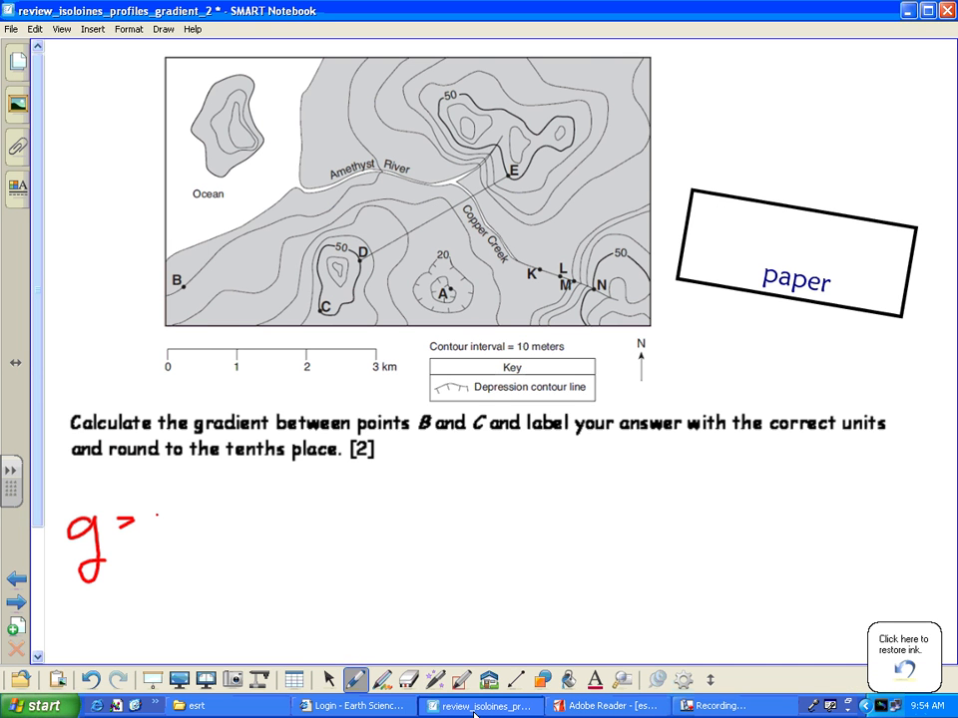
drag(175, 484, 195, 520)
drag(224, 479, 208, 526)
mouse_move(197, 504)
mouse_down()
mouse_move(220, 504)
mouse_move(251, 479)
mouse_up()
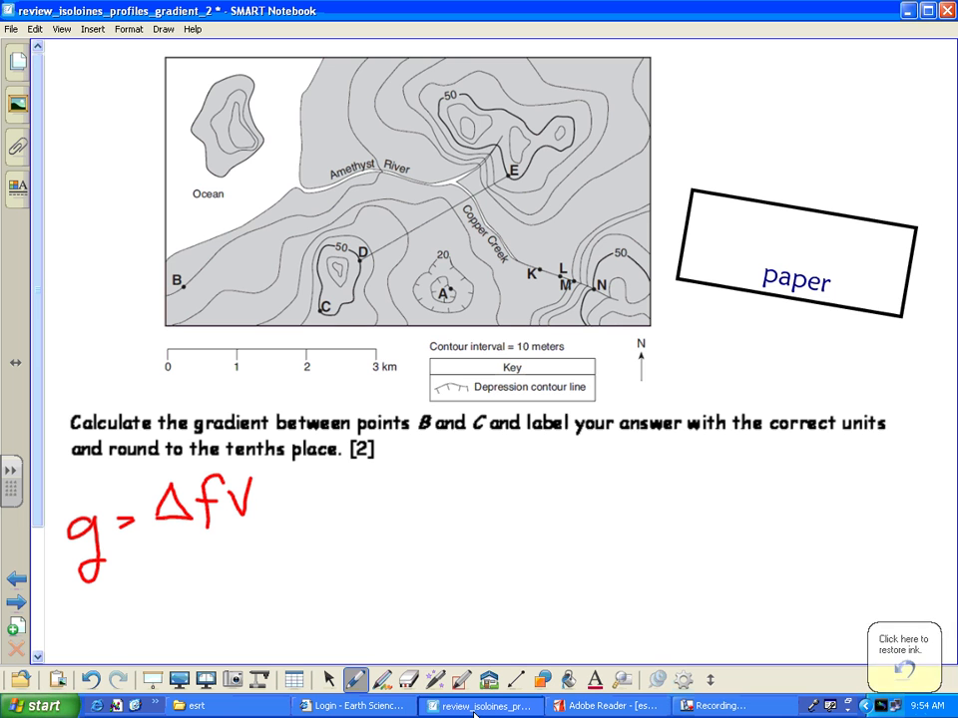
drag(150, 528, 260, 527)
drag(214, 564, 194, 579)
drag(217, 498, 224, 583)
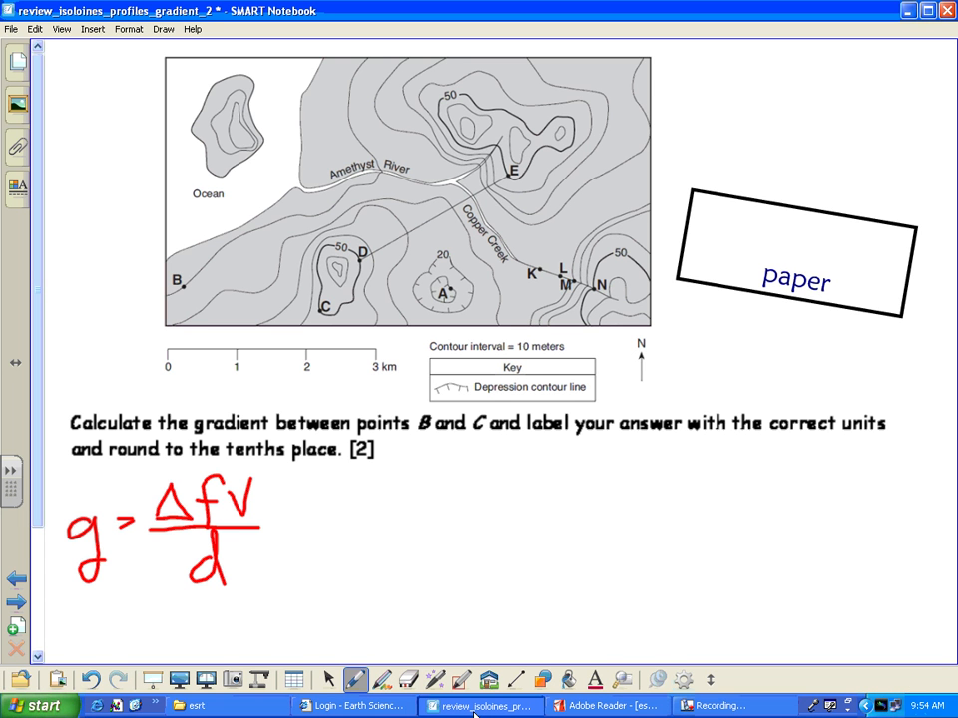
Step: Add an equals sign and a long blank fraction bar for the values
drag(271, 517, 294, 517)
drag(275, 534, 296, 534)
drag(310, 520, 489, 520)
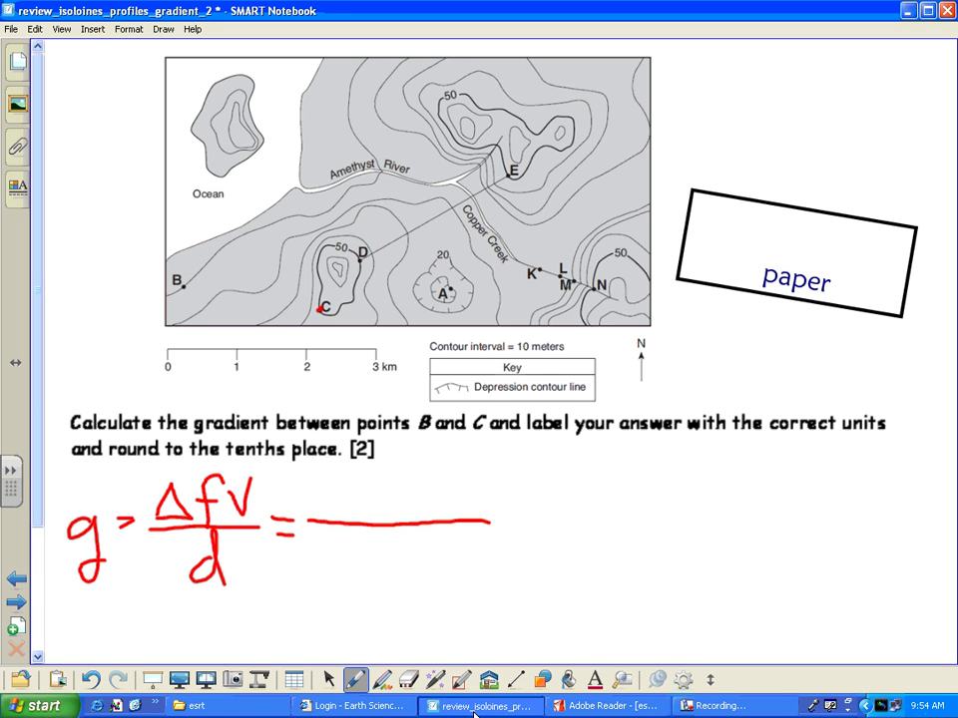
Step: Trace the contour from C up to 50 and underline the '10 meters' contour interval
mouse_move(321, 307)
mouse_down()
mouse_move(317, 268)
mouse_move(337, 244)
mouse_up()
drag(533, 352, 571, 353)
drag(504, 354, 535, 353)
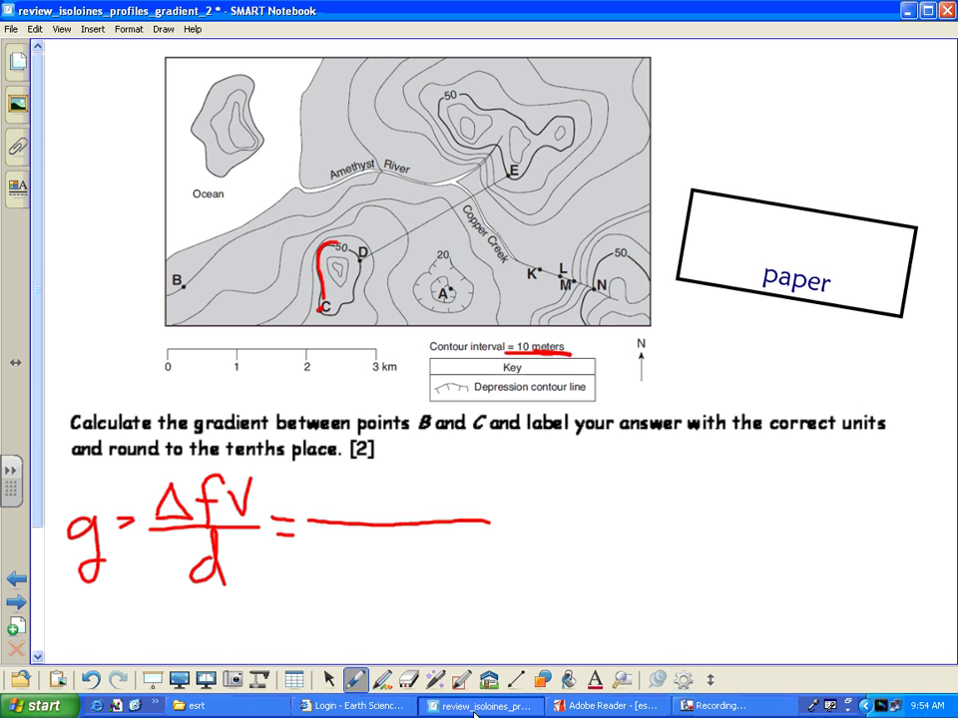
Step: Dot the contour crossings between B and C and write 50m − 10m above the fraction bar
click(300, 290)
click(269, 286)
click(199, 267)
mouse_move(329, 481)
mouse_down()
mouse_move(322, 511)
mouse_move(334, 483)
mouse_move(353, 509)
mouse_move(397, 509)
mouse_move(424, 492)
mouse_move(442, 507)
mouse_move(504, 507)
mouse_up()
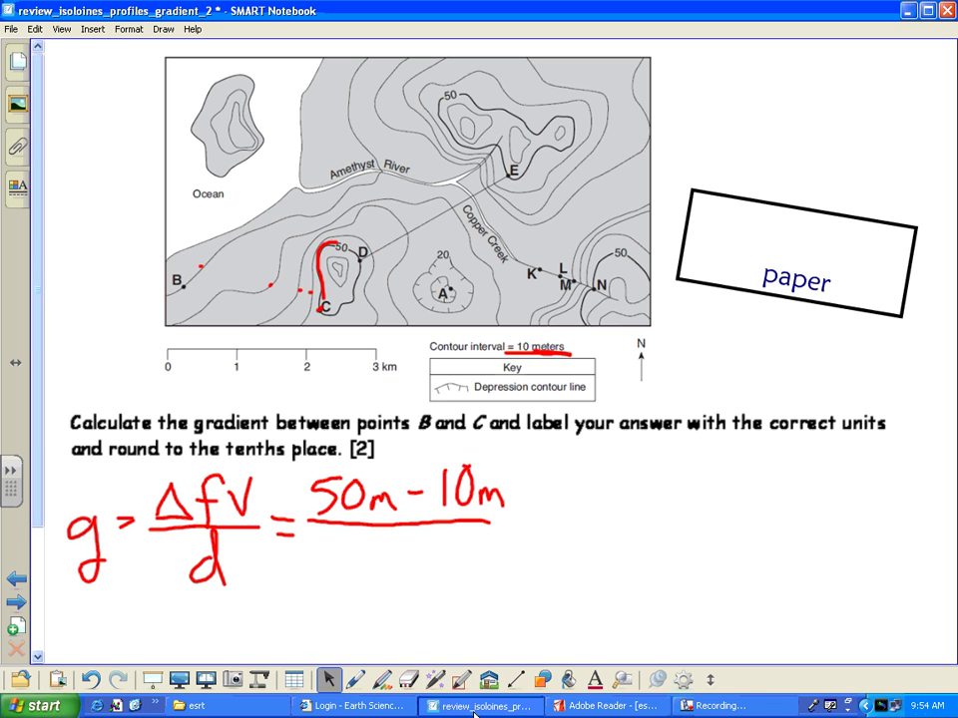
Step: Erase the map marks, move the paper strip onto the map and tick B and C on it
mouse_move(207, 162)
mouse_down()
mouse_move(287, 284)
mouse_move(539, 354)
mouse_up()
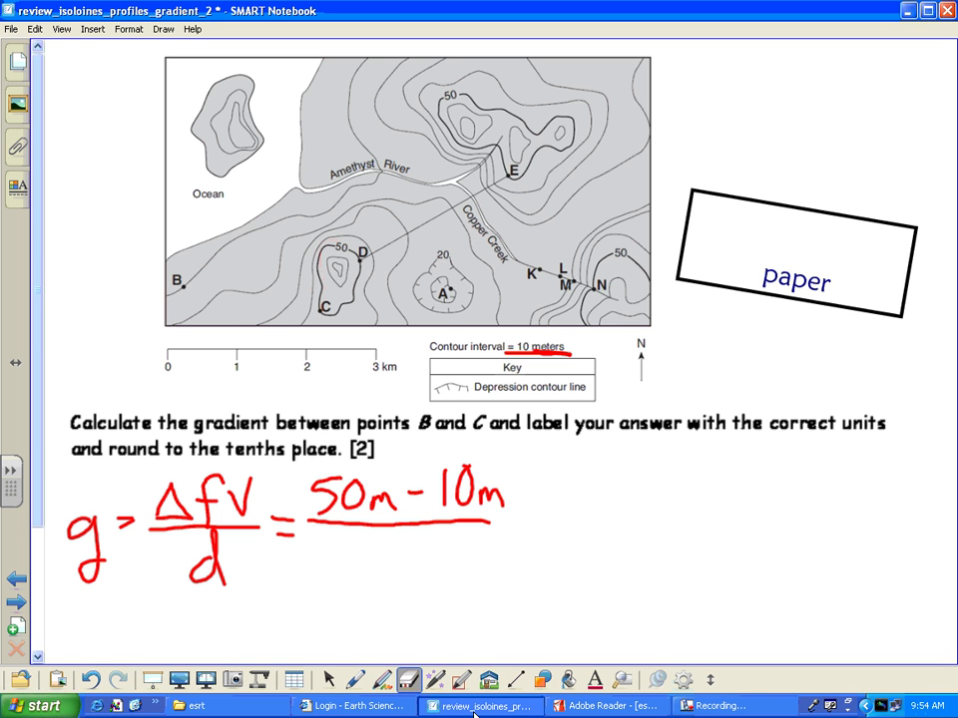
click(328, 680)
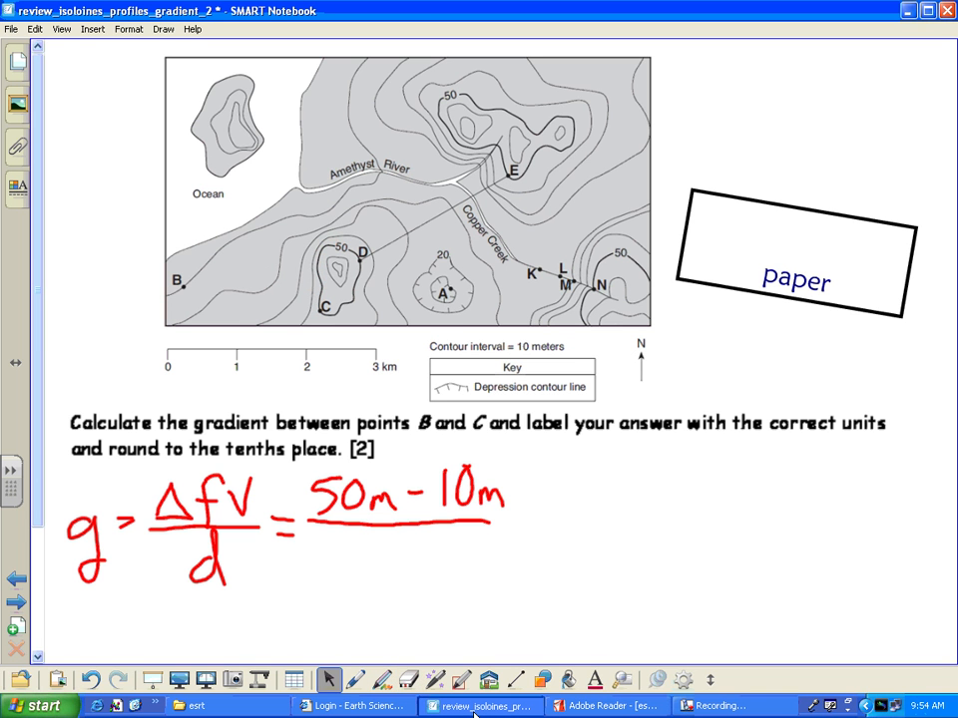
mouse_move(753, 281)
mouse_down()
mouse_move(208, 372)
mouse_move(226, 361)
mouse_up()
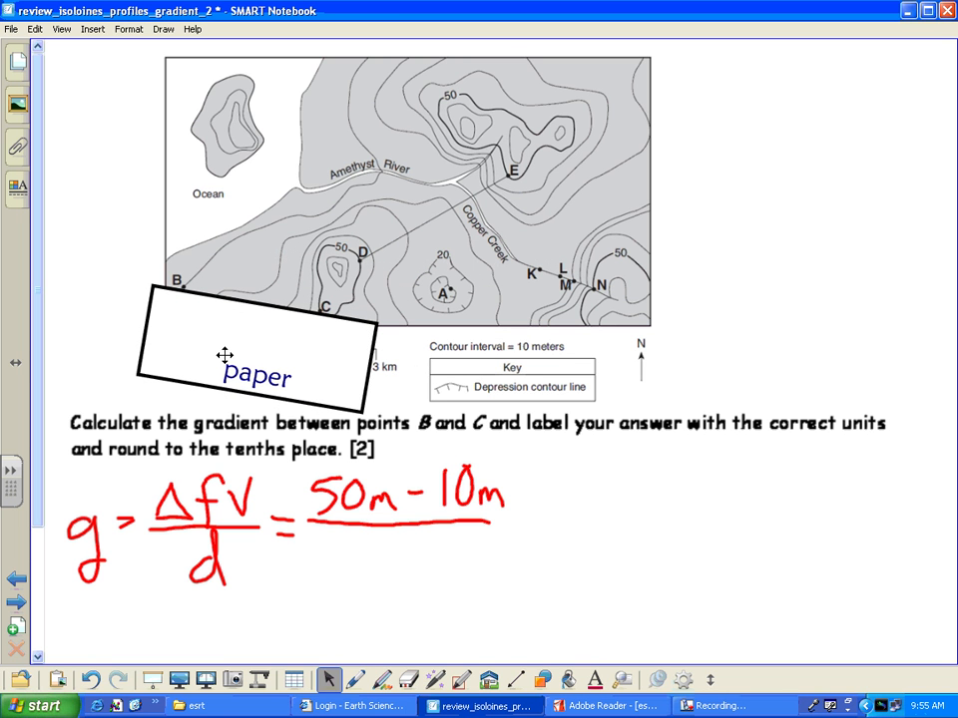
key(ctrl+2)
drag(183, 292, 180, 307)
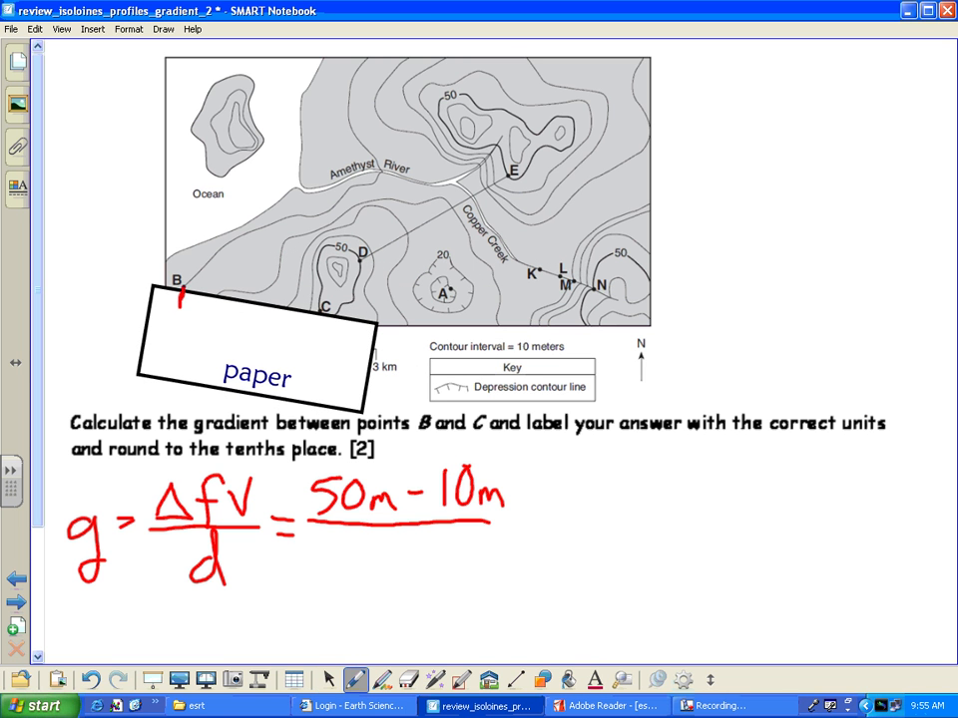
drag(322, 304, 317, 329)
Step: Group the paper strip with its B and C marks
key(ctrl+1)
click(237, 342)
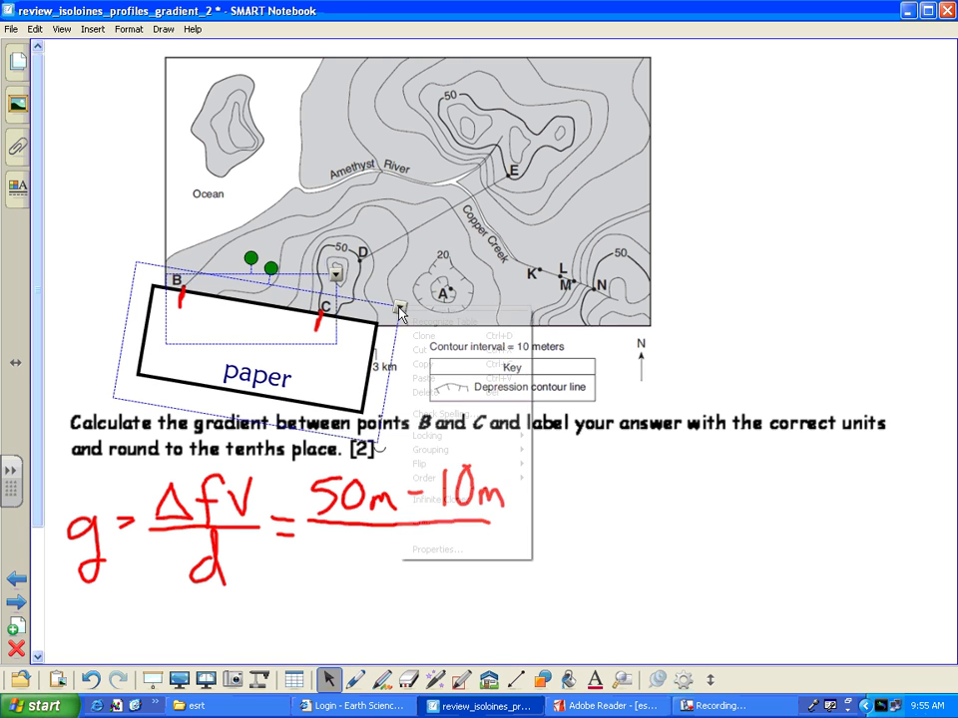
right_click(399, 306)
click(583, 450)
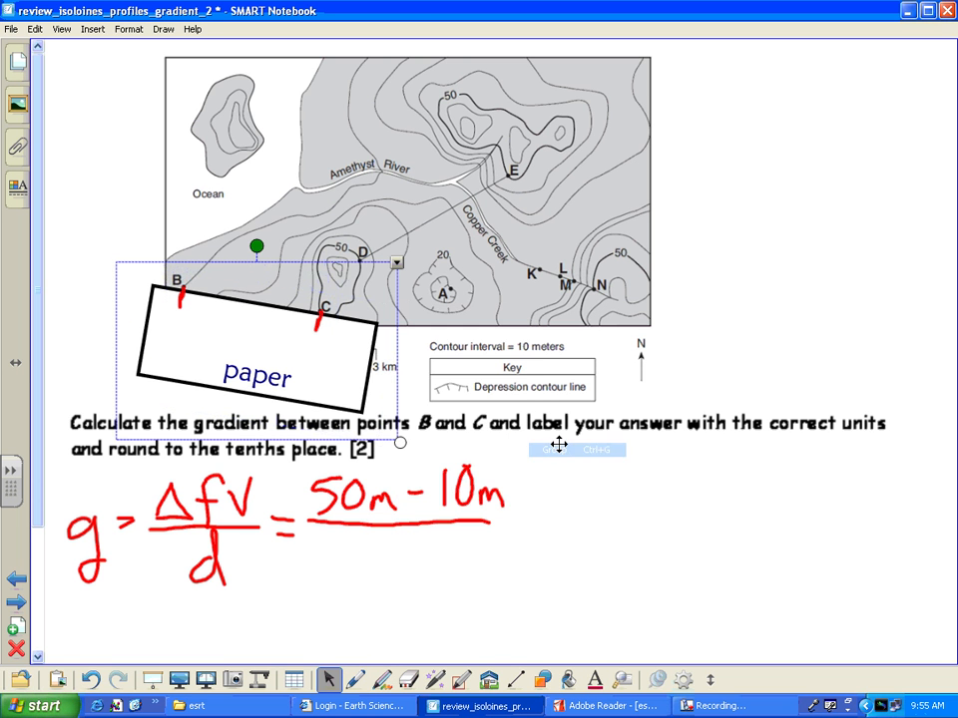
Step: Rotate the strip level, measure it against the distance scale, then set it at the upper right
drag(190, 279, 241, 248)
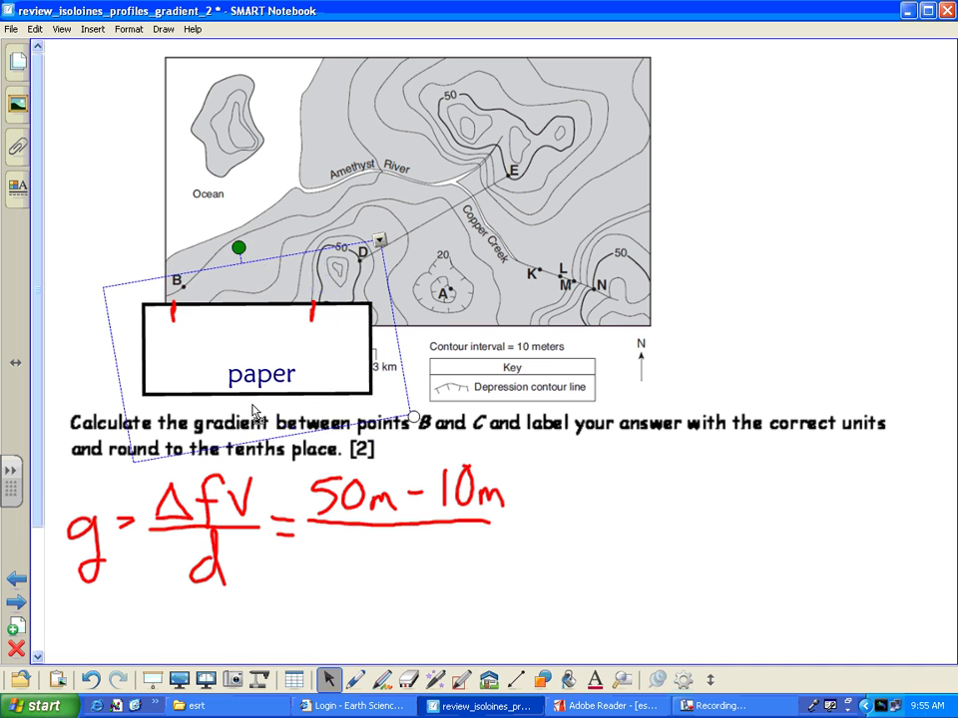
mouse_move(260, 364)
mouse_down()
mouse_move(257, 431)
mouse_move(230, 409)
mouse_up()
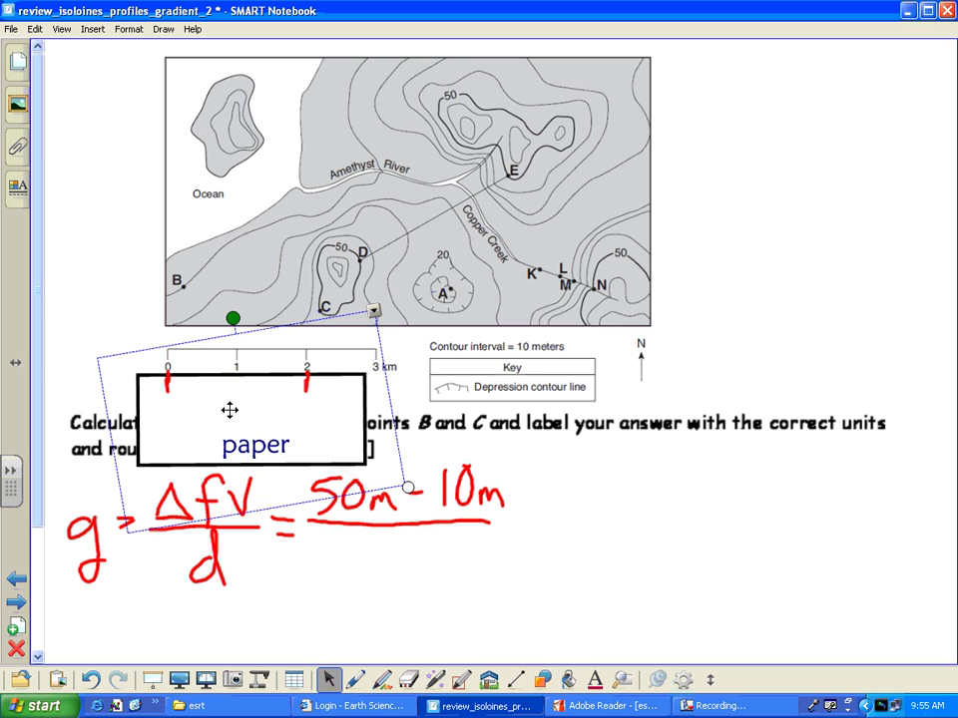
click(403, 382)
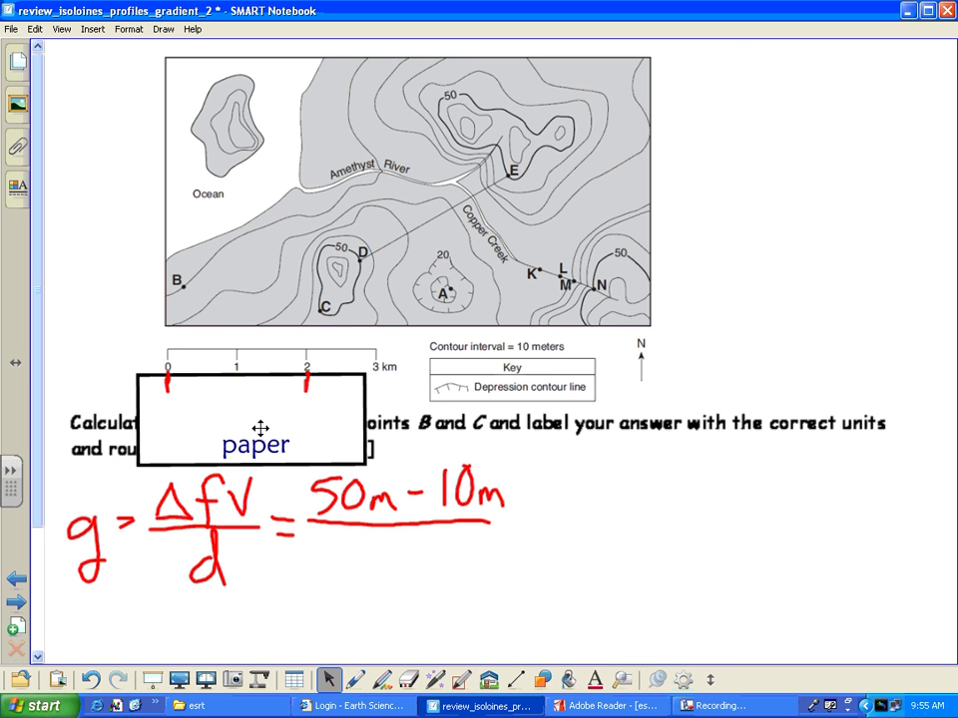
mouse_move(259, 429)
mouse_down()
mouse_move(273, 357)
mouse_move(625, 269)
mouse_move(798, 175)
mouse_up()
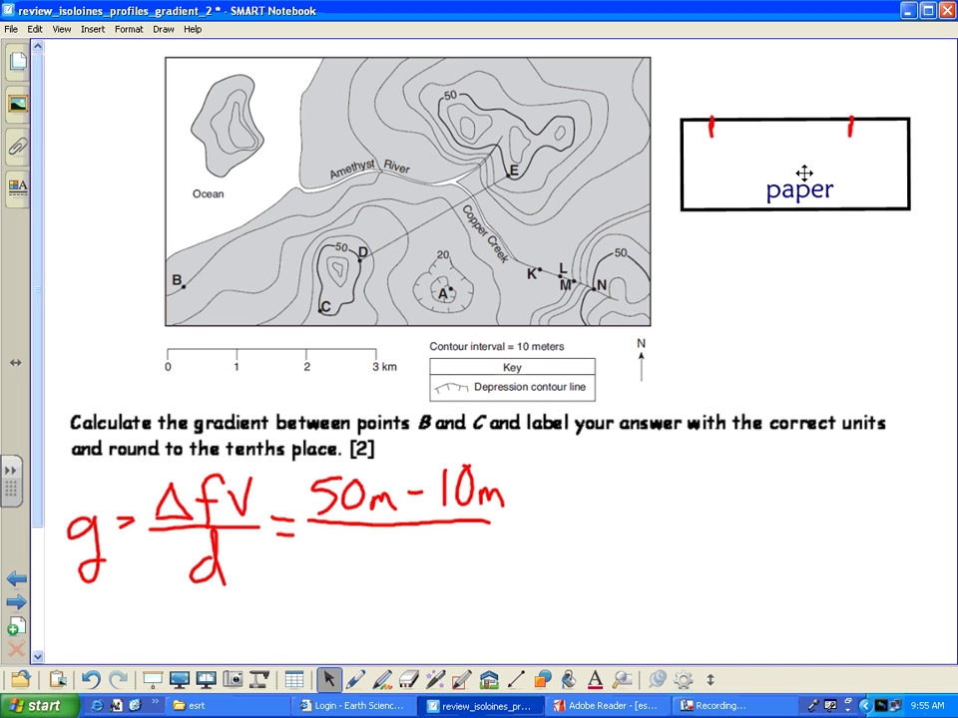
Step: Write 2km as the denominator, then = 40m / 2km = after it
click(355, 680)
mouse_move(339, 542)
mouse_down()
mouse_move(369, 567)
mouse_move(441, 561)
mouse_up()
mouse_move(515, 507)
mouse_down()
mouse_move(533, 507)
mouse_move(536, 518)
mouse_up()
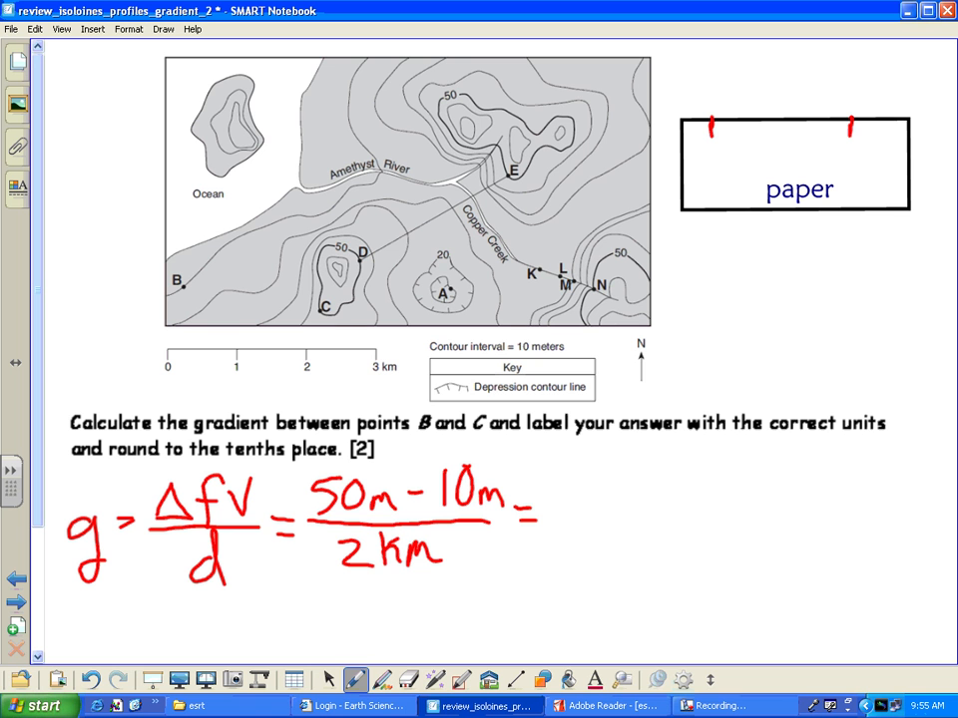
mouse_move(564, 477)
mouse_down()
mouse_move(568, 506)
mouse_move(579, 499)
mouse_move(630, 506)
mouse_up()
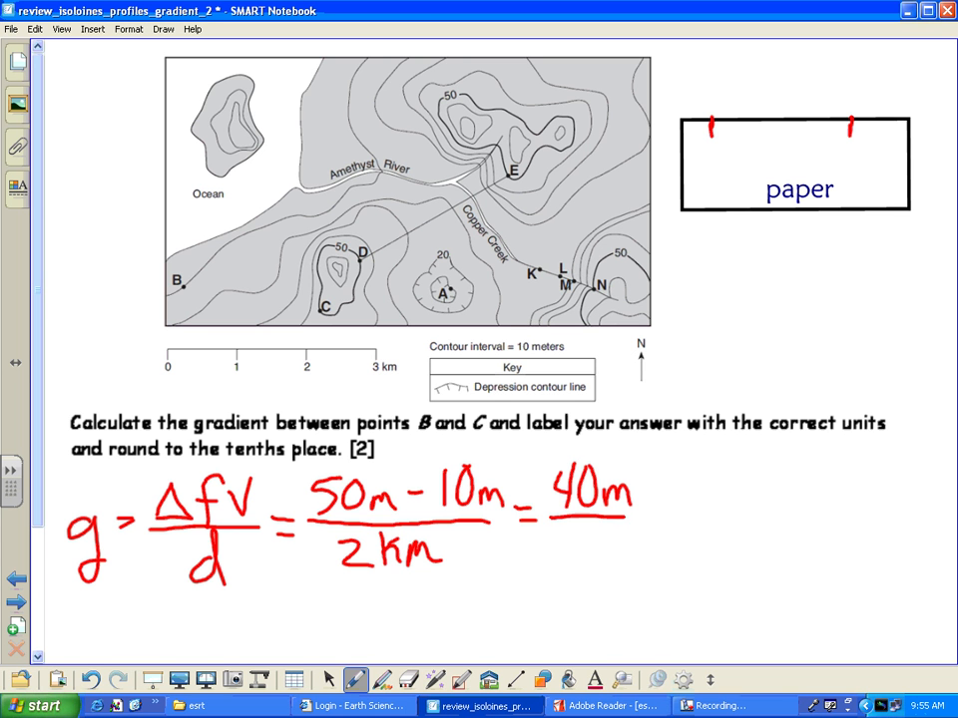
mouse_move(551, 517)
mouse_down()
mouse_move(639, 516)
mouse_move(573, 535)
mouse_move(578, 563)
mouse_move(644, 559)
mouse_up()
drag(653, 506, 667, 505)
drag(654, 519, 668, 518)
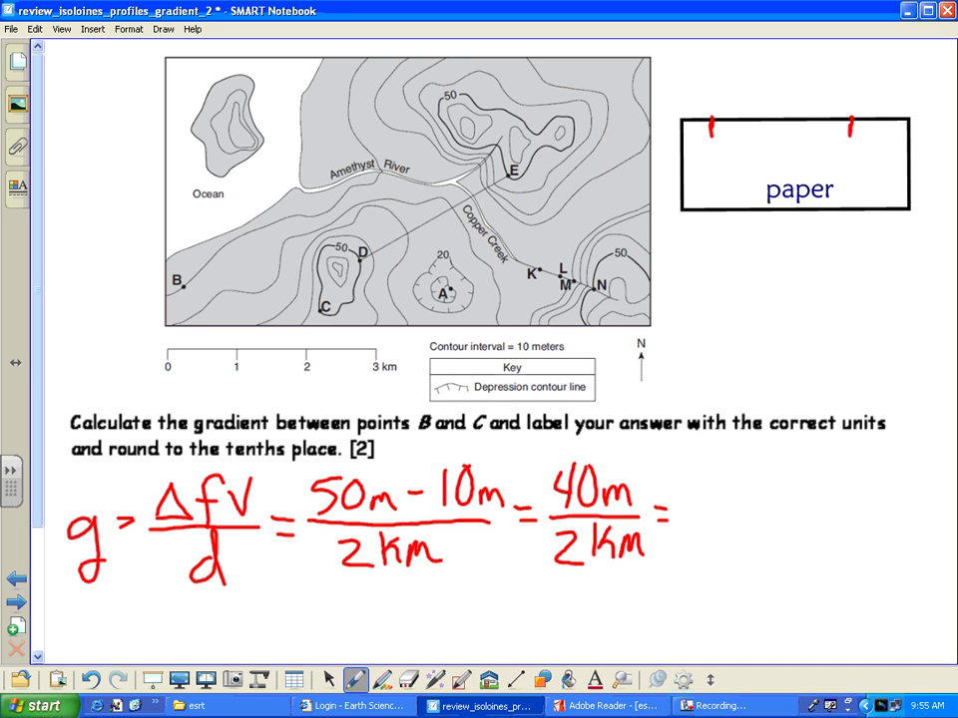
Step: Underline 'tenths place' in the question, write the answer 20.0 m/km and box it
drag(225, 456, 329, 460)
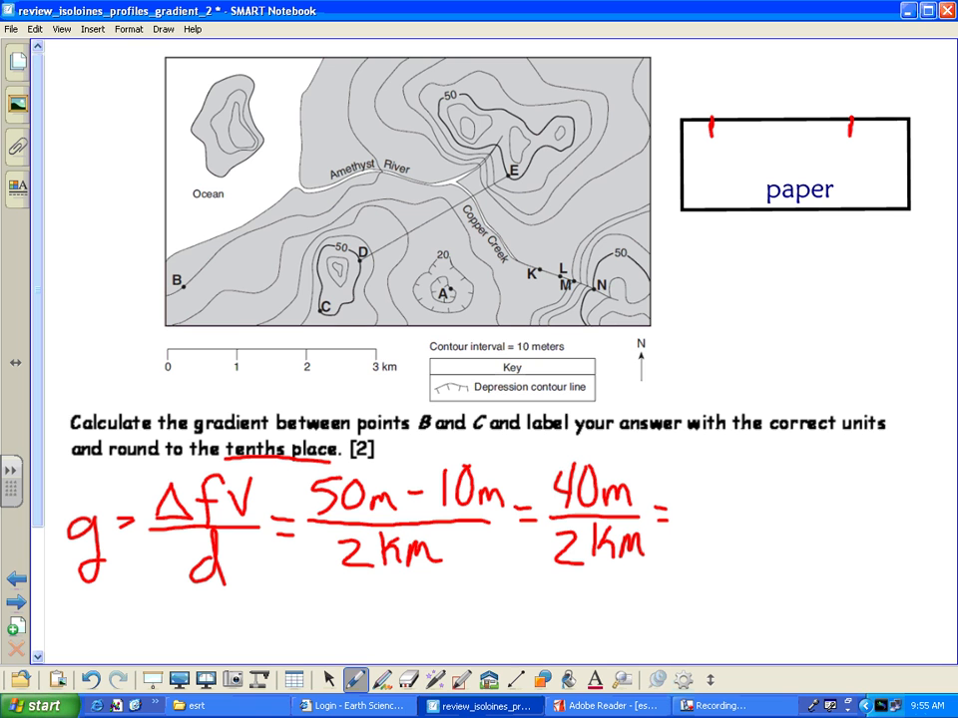
mouse_move(687, 490)
mouse_down()
mouse_move(703, 523)
mouse_move(770, 517)
mouse_up()
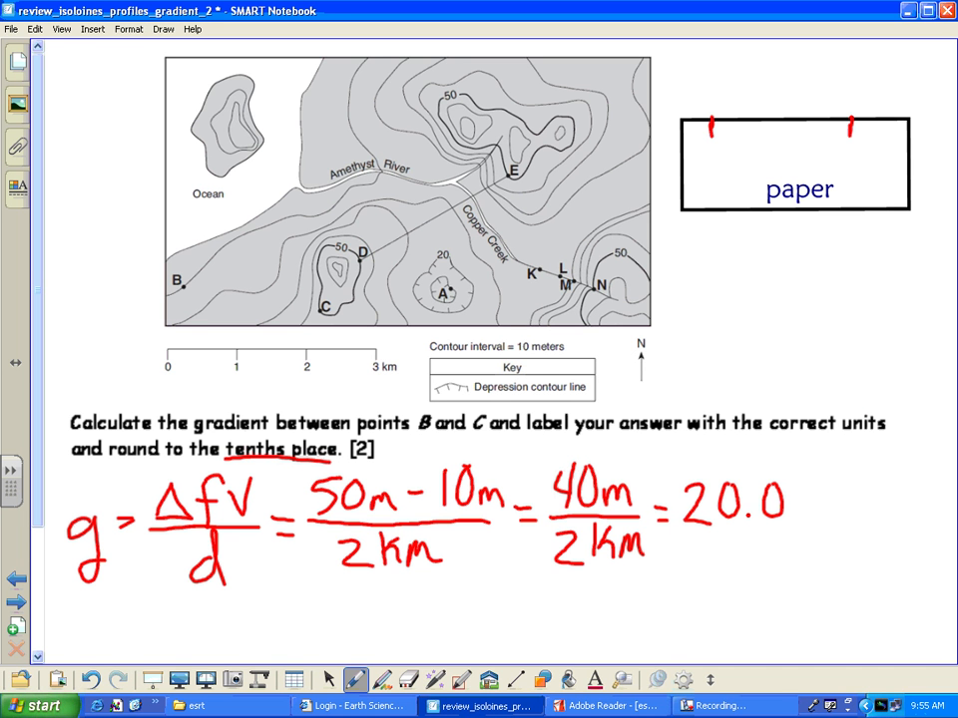
mouse_move(793, 497)
mouse_down()
mouse_move(798, 479)
mouse_move(823, 497)
mouse_move(801, 541)
mouse_move(882, 554)
mouse_up()
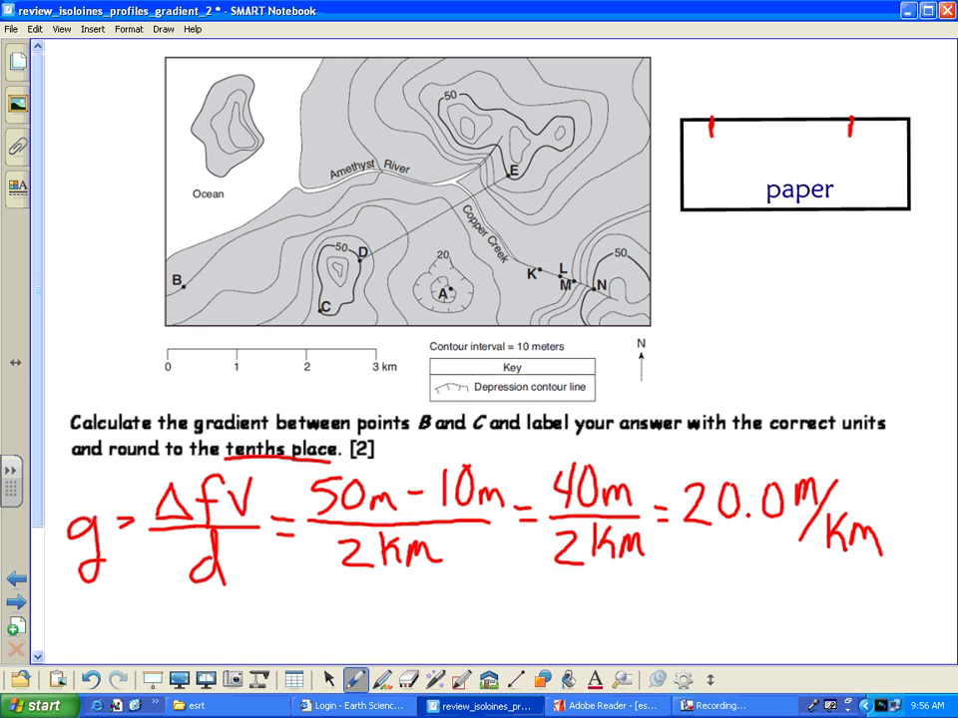
mouse_move(682, 451)
mouse_down()
mouse_move(684, 574)
mouse_move(908, 559)
mouse_move(858, 435)
mouse_move(671, 451)
mouse_up()
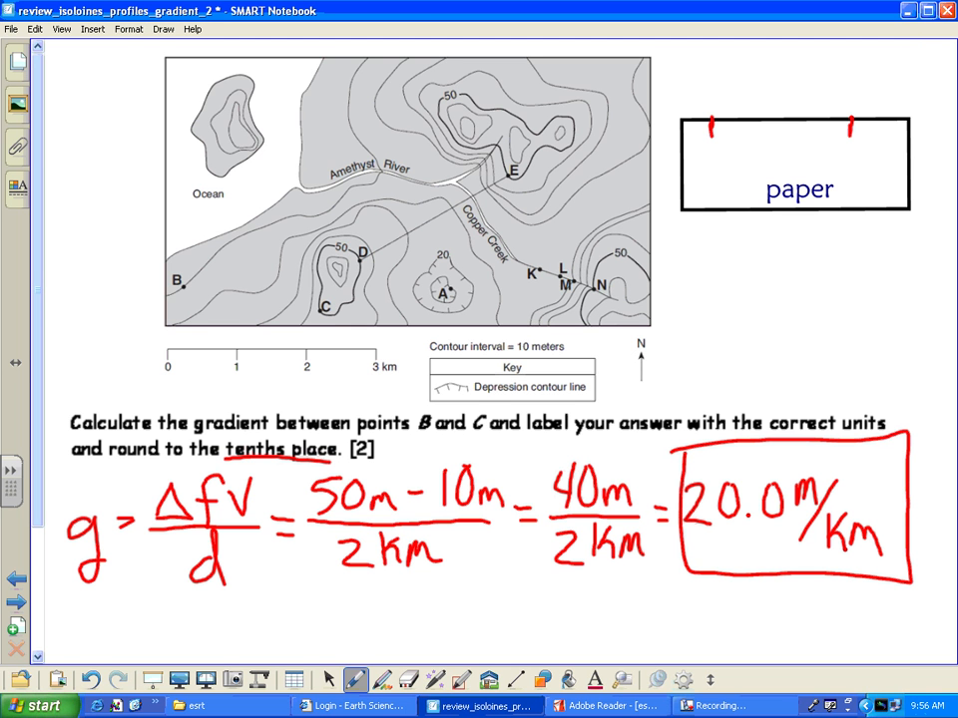
key(Escape)
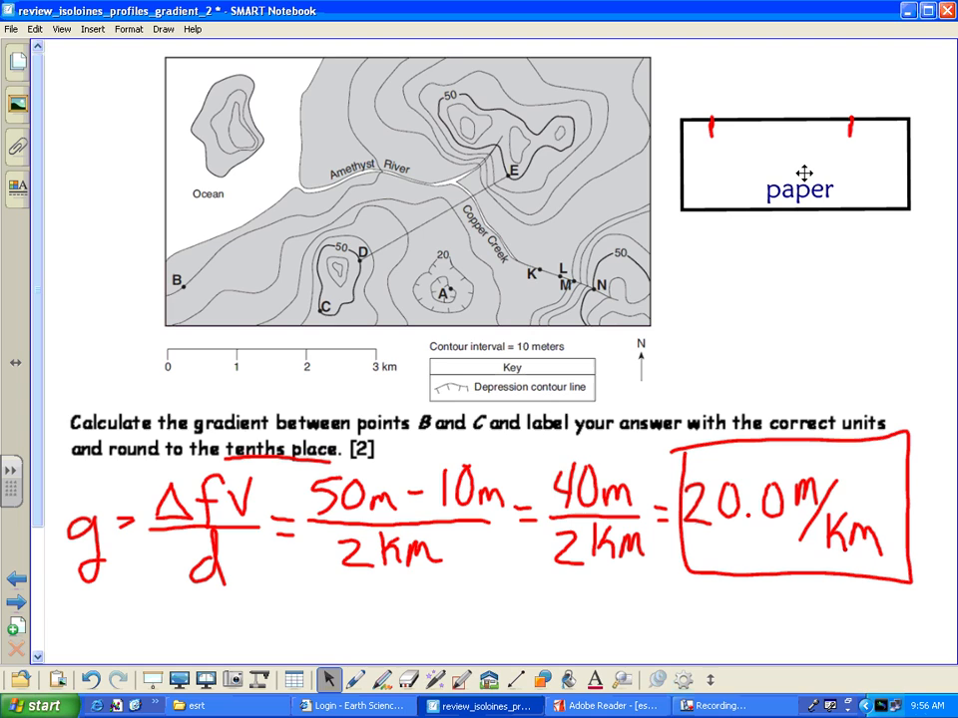